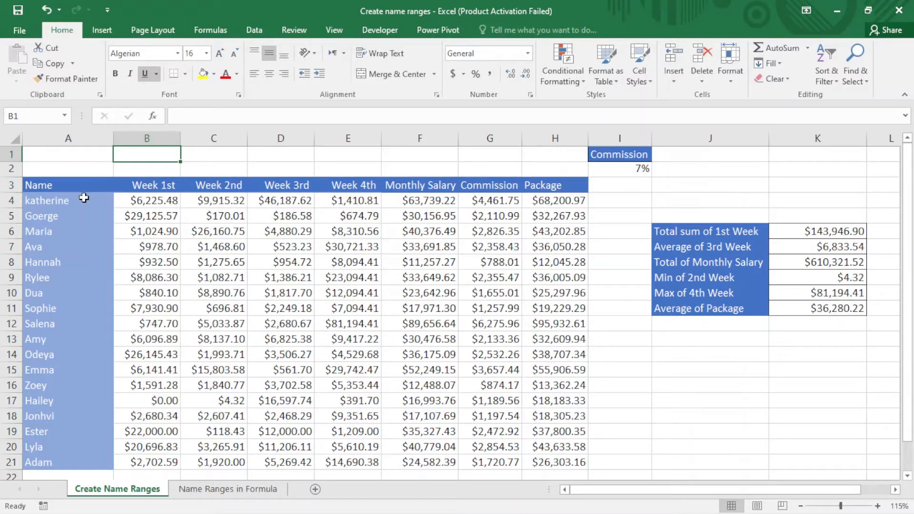
Assign the range name "Name" to the employee name cells A4:A21
drag(84, 198, 65, 460)
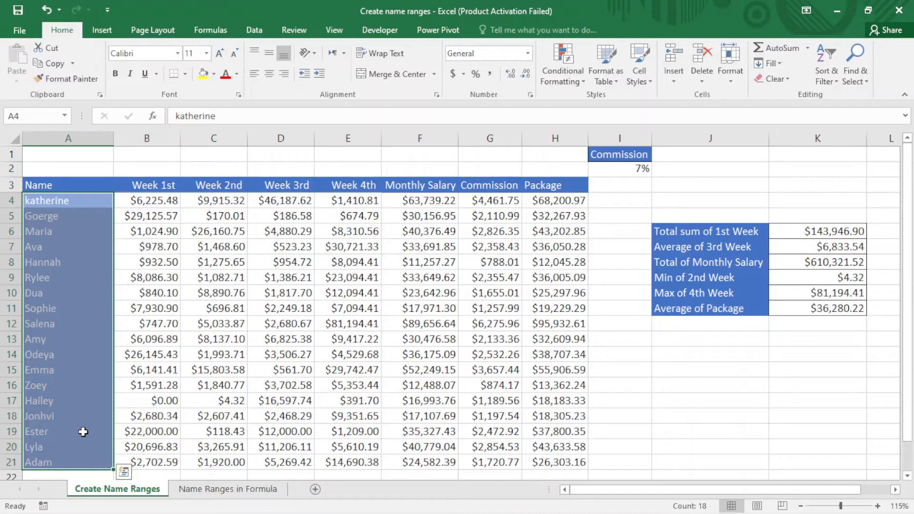
click(27, 114)
text(Name)
key(Return)
click(158, 247)
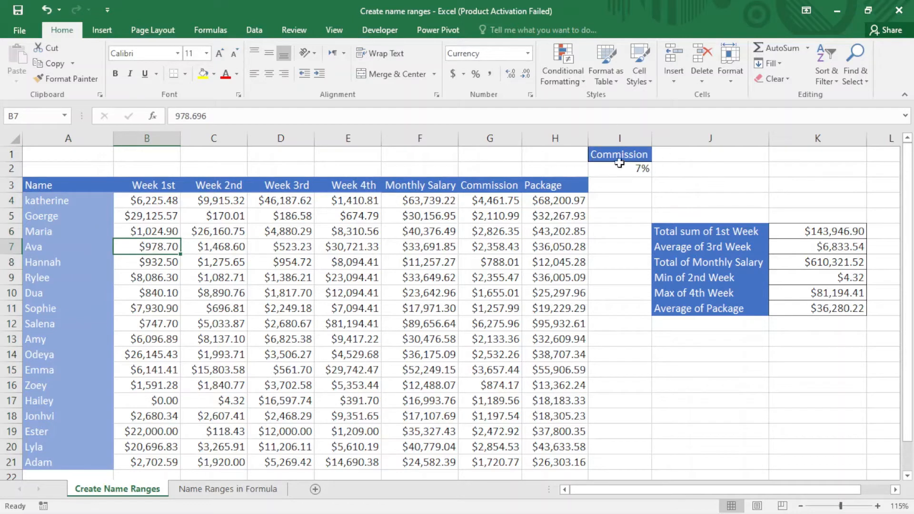
Assign the range name "Commission" to the percentage cell I2 and check the list of defined names
click(637, 169)
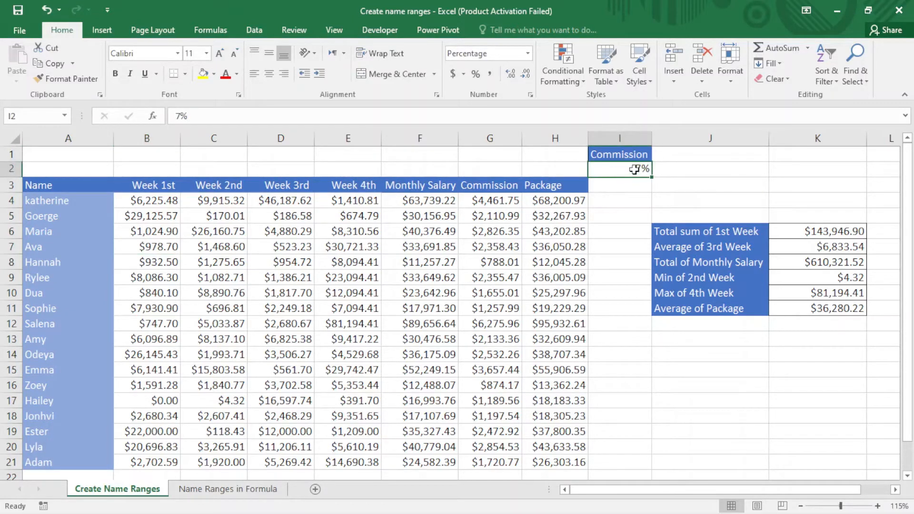
click(13, 116)
text(Co)
text(mmis)
text(sion)
key(Return)
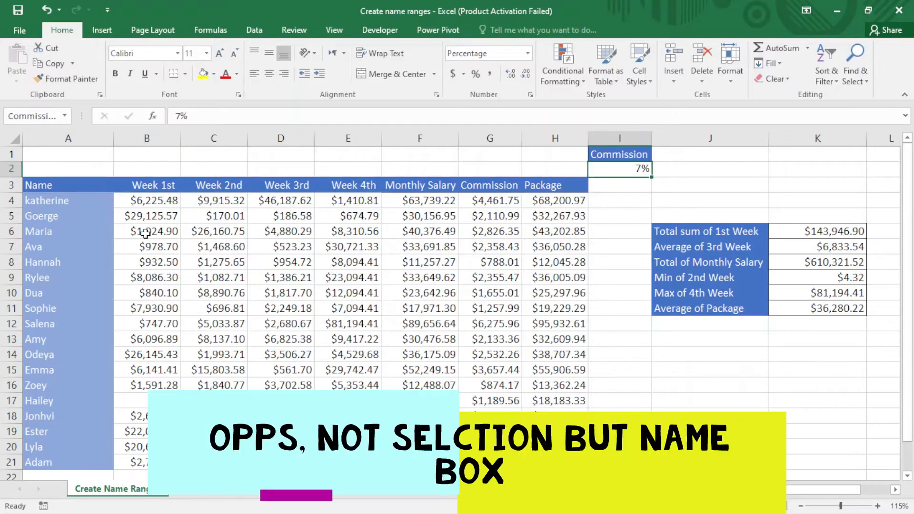
click(64, 115)
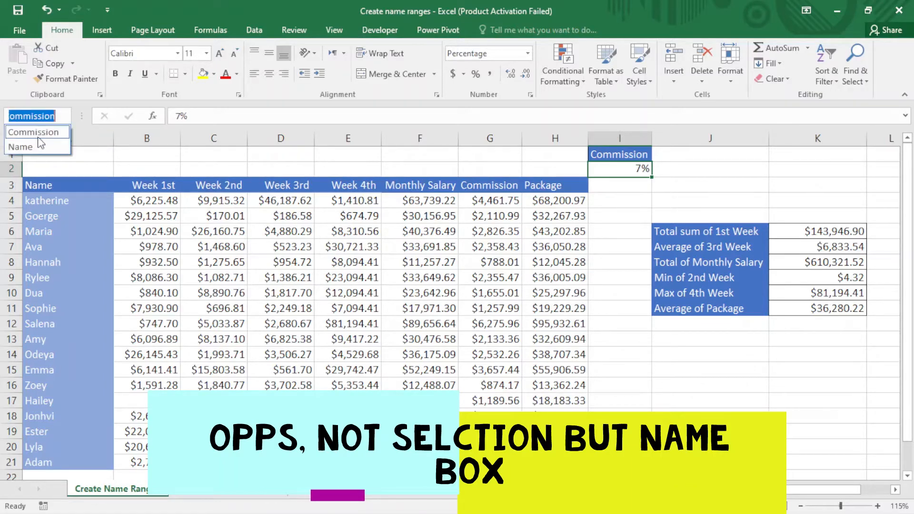
click(96, 221)
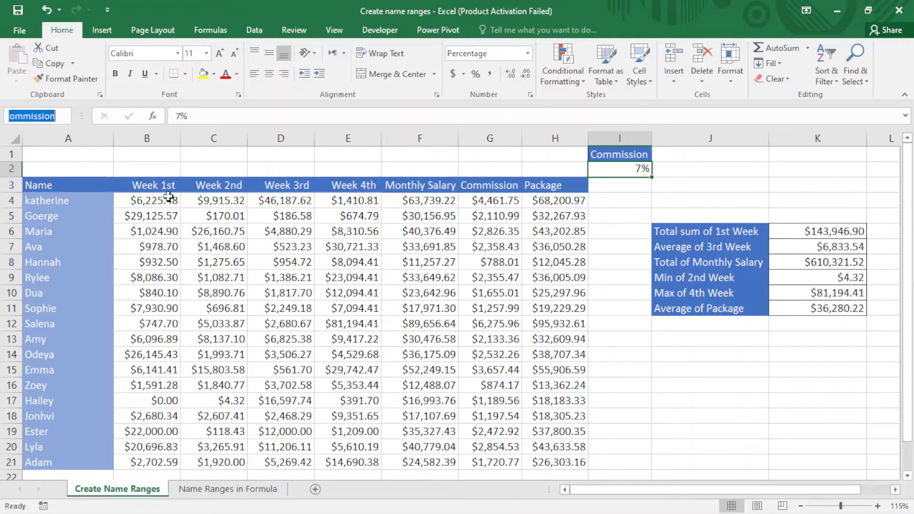
Define the name Week_1st for B3:B21 with Workbook scope and check the list of defined names
click(143, 185)
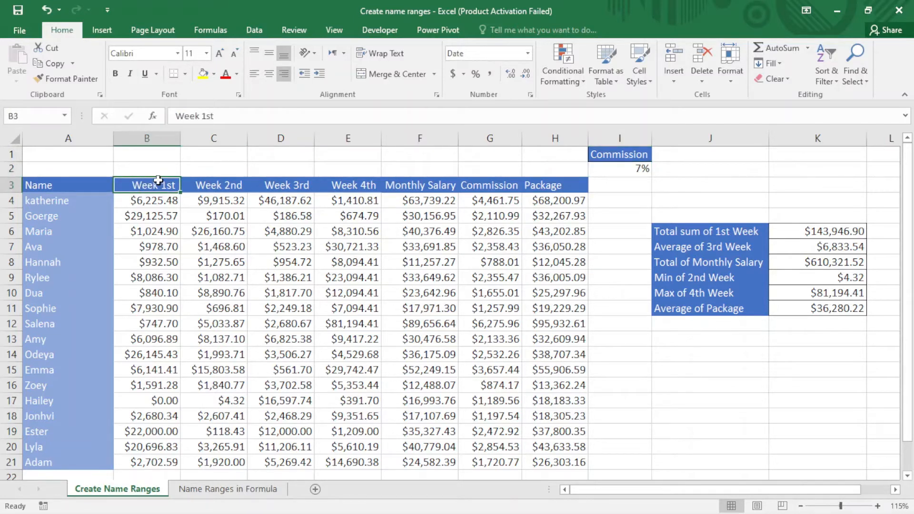
drag(147, 189, 169, 460)
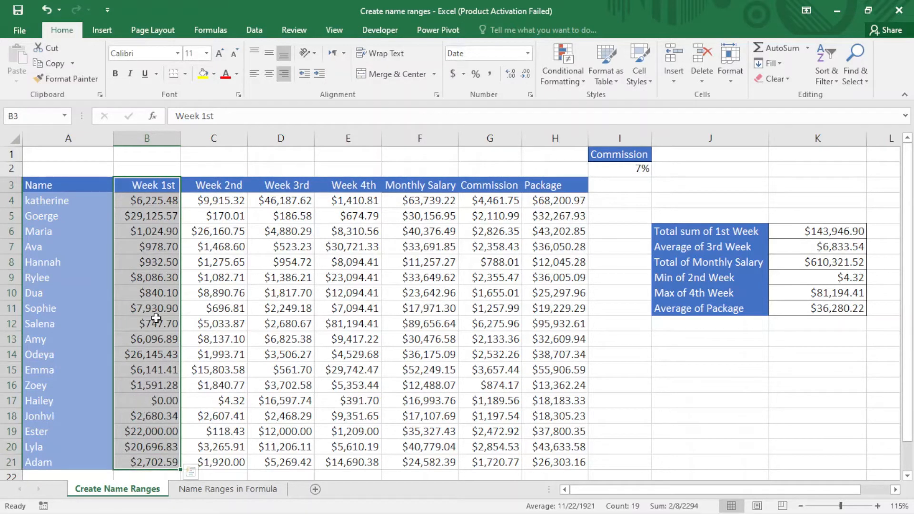
click(219, 30)
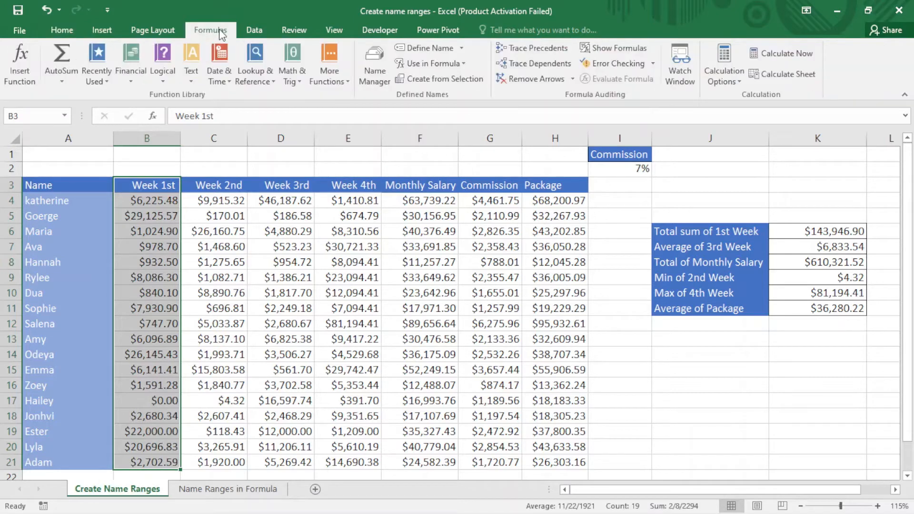
click(427, 48)
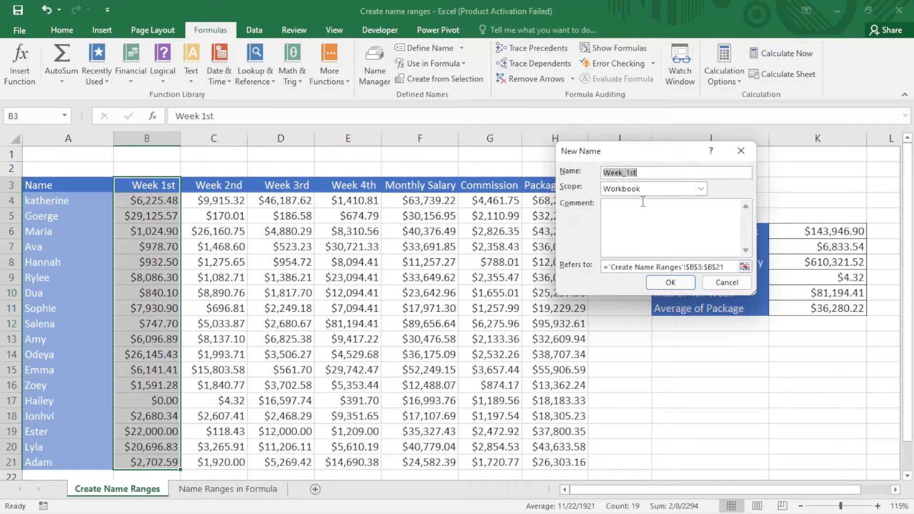
click(701, 189)
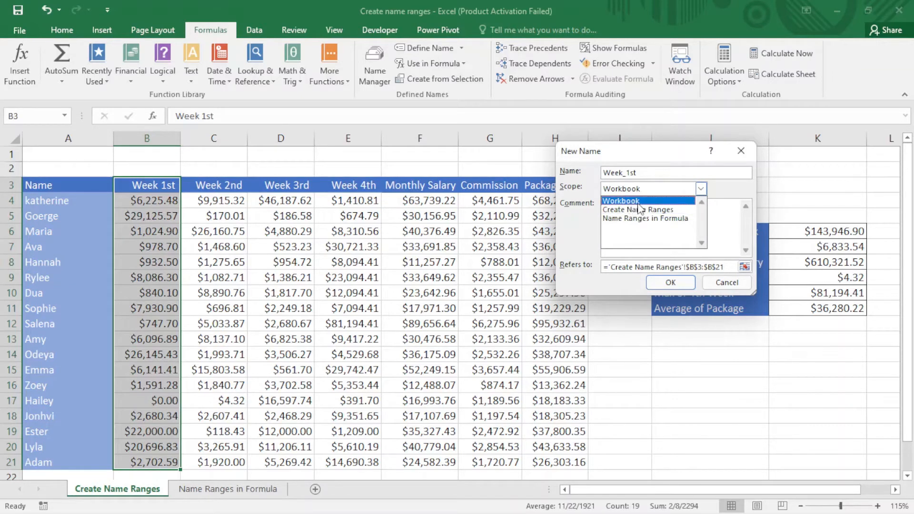
click(700, 190)
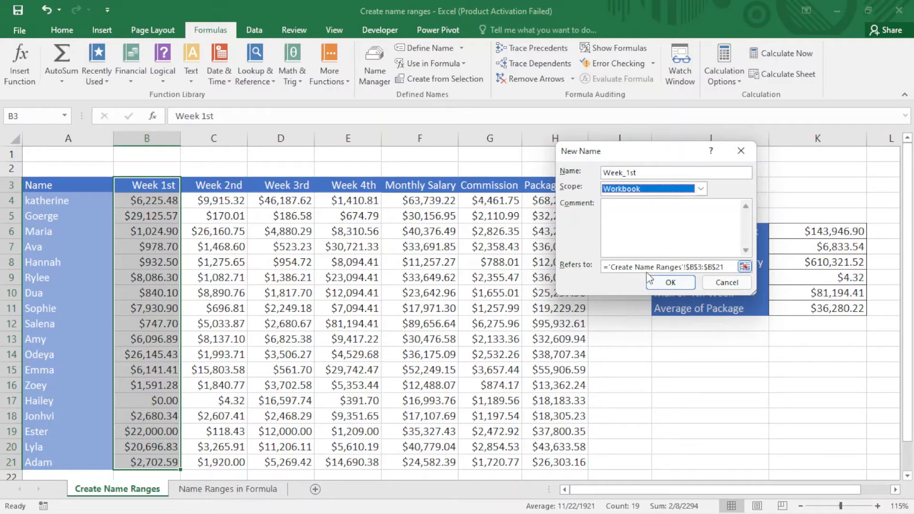
click(744, 266)
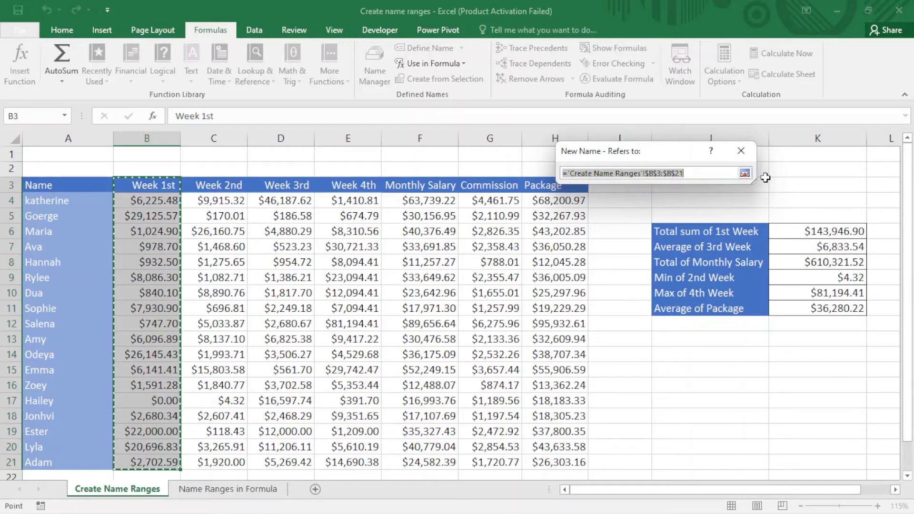
click(744, 174)
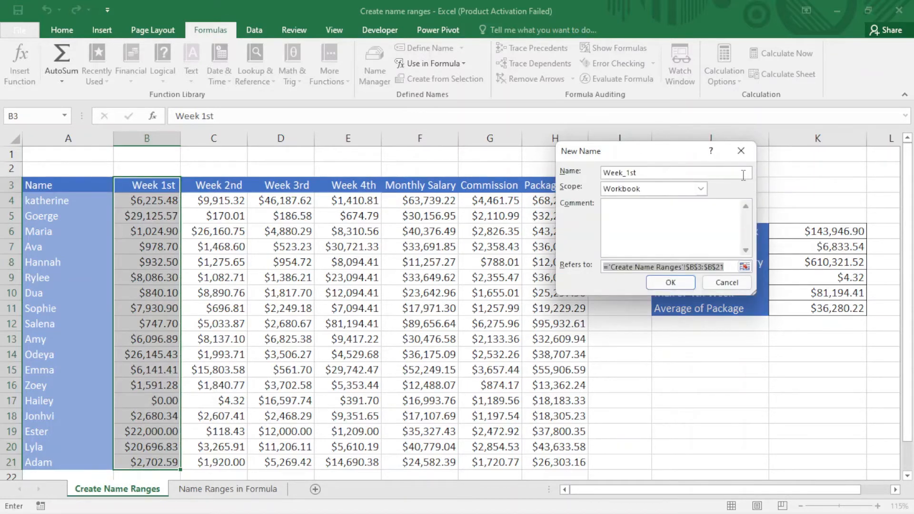
click(670, 283)
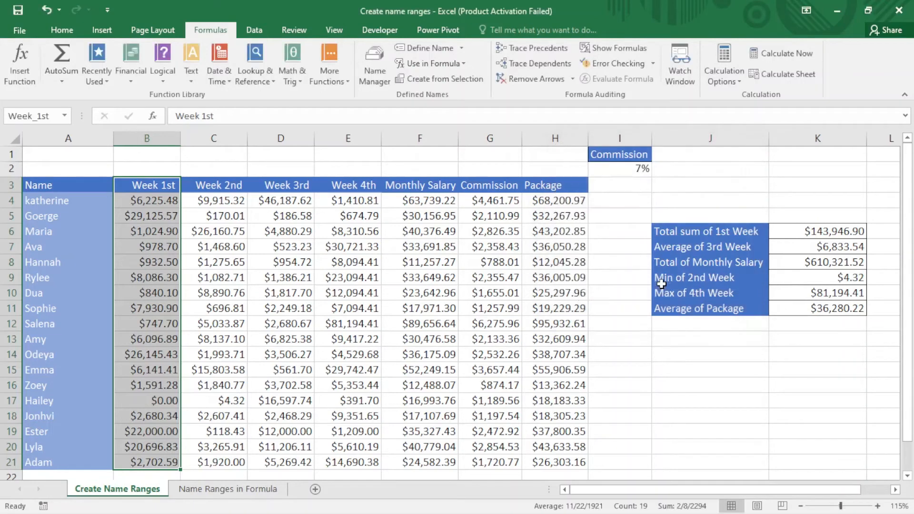
click(211, 310)
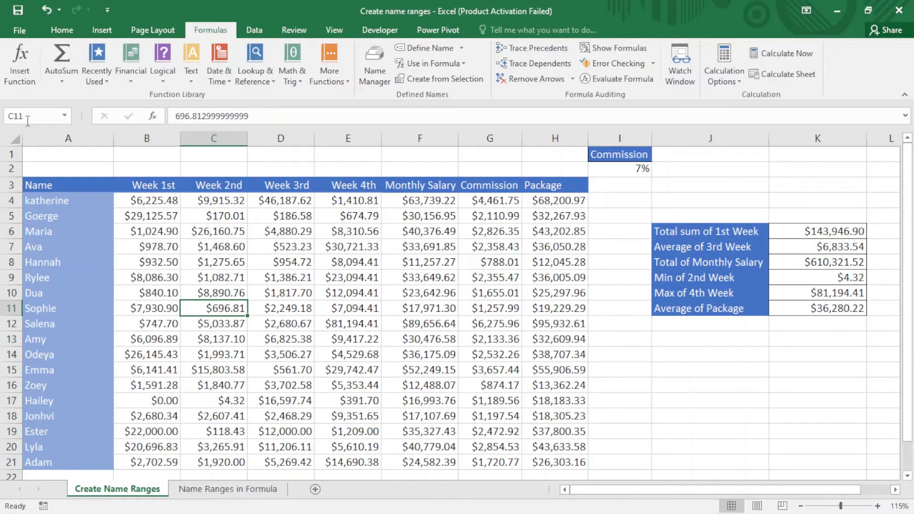
click(65, 116)
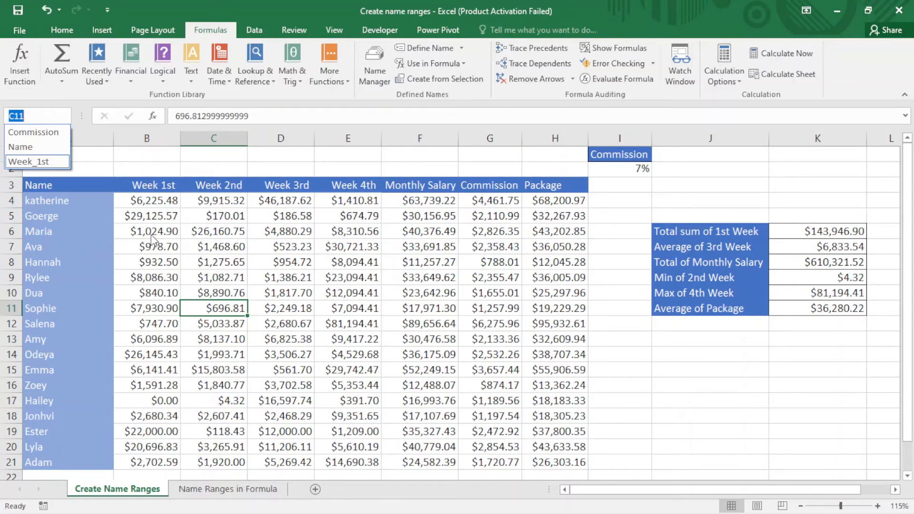
click(214, 184)
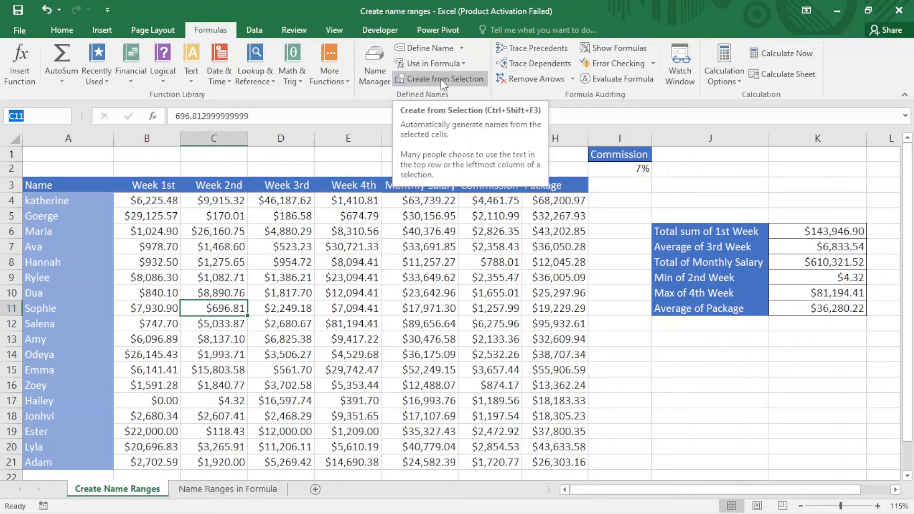
Create names for C3:H21 from the top row, replace the existing Commission definition, and check the list of defined names
click(218, 186)
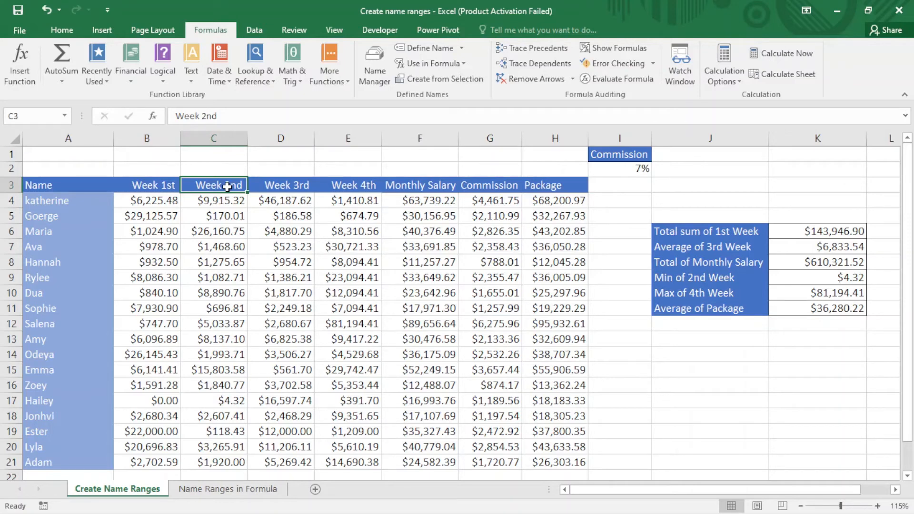
key(ctrl+shift+Right)
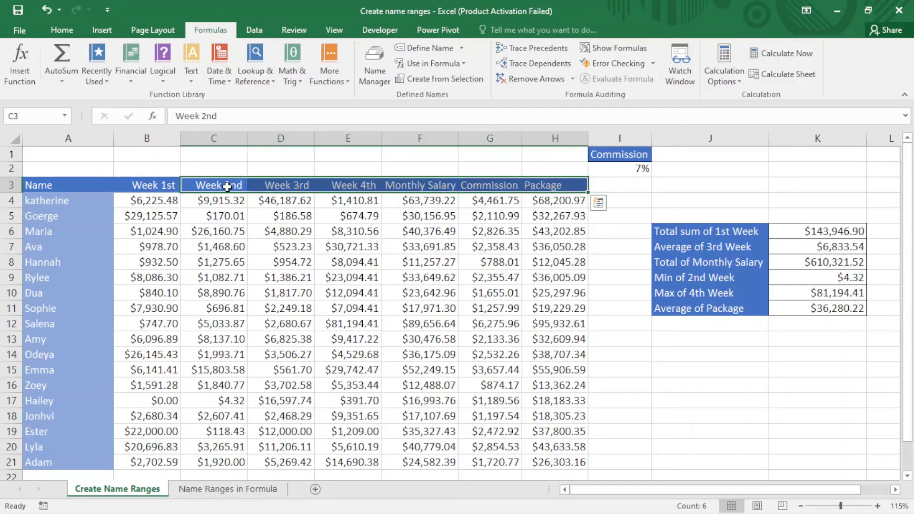
key(ctrl+shift+Down)
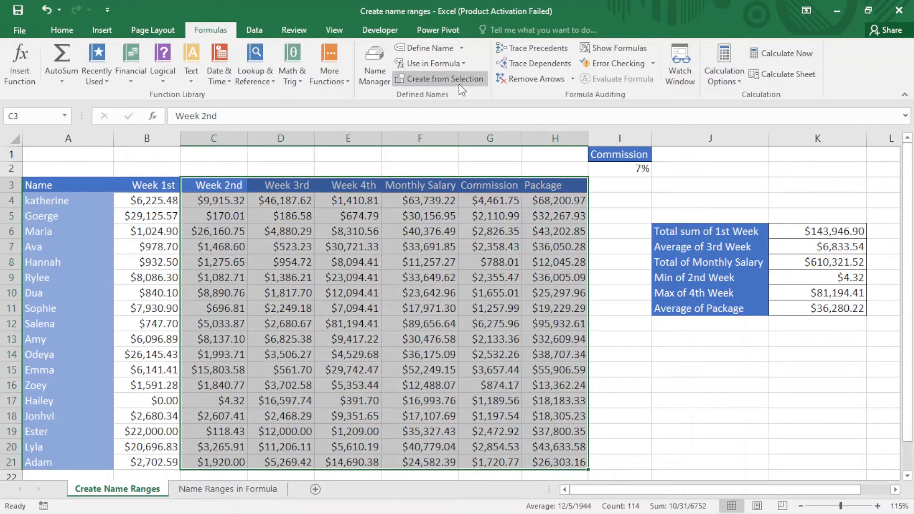
click(446, 84)
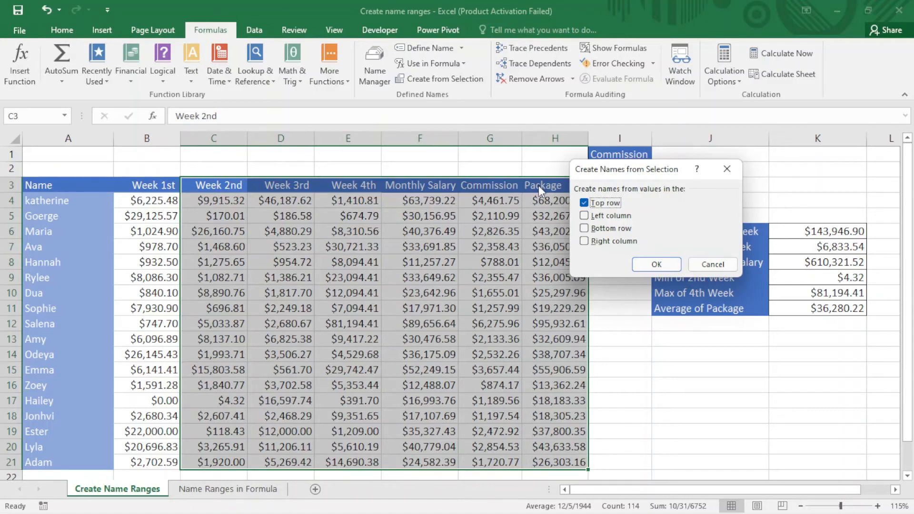
click(655, 265)
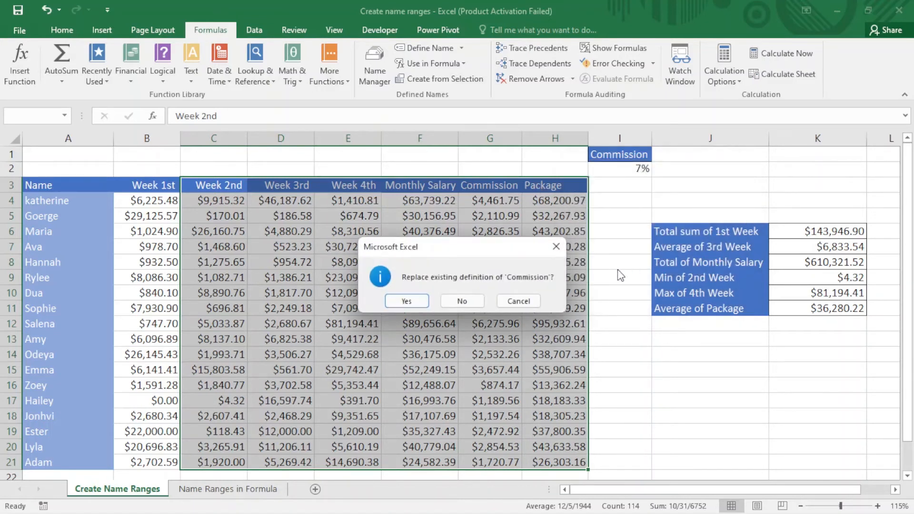
click(422, 303)
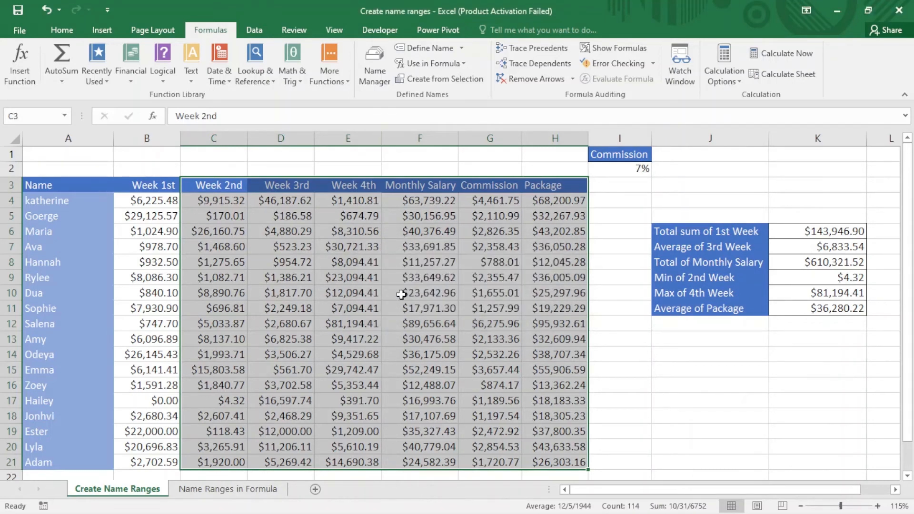
click(401, 293)
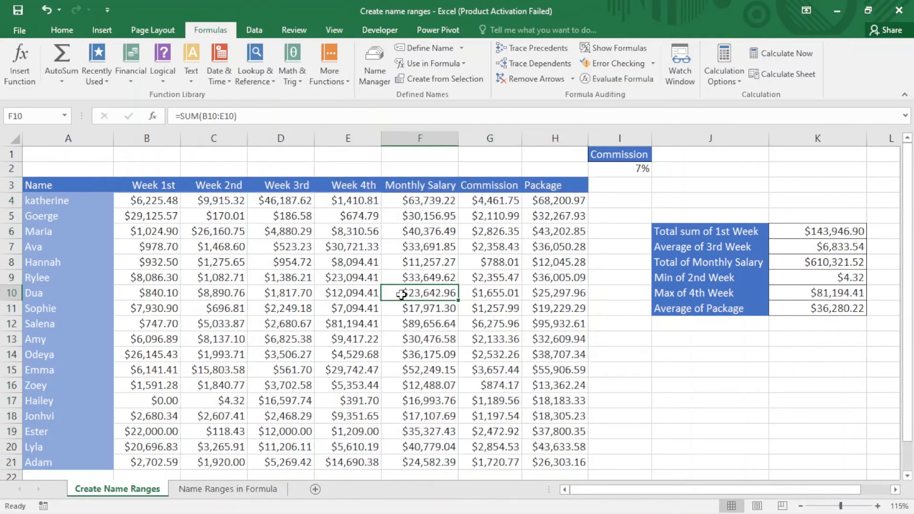
click(65, 116)
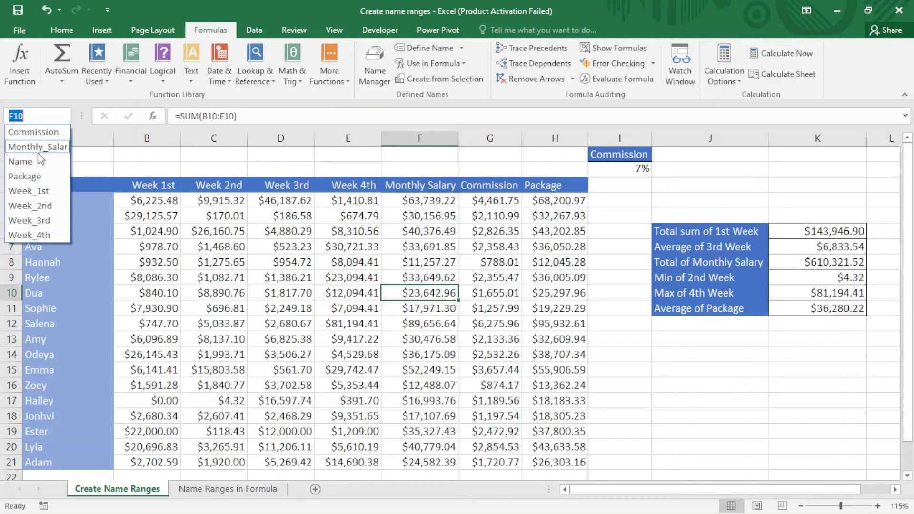
click(362, 264)
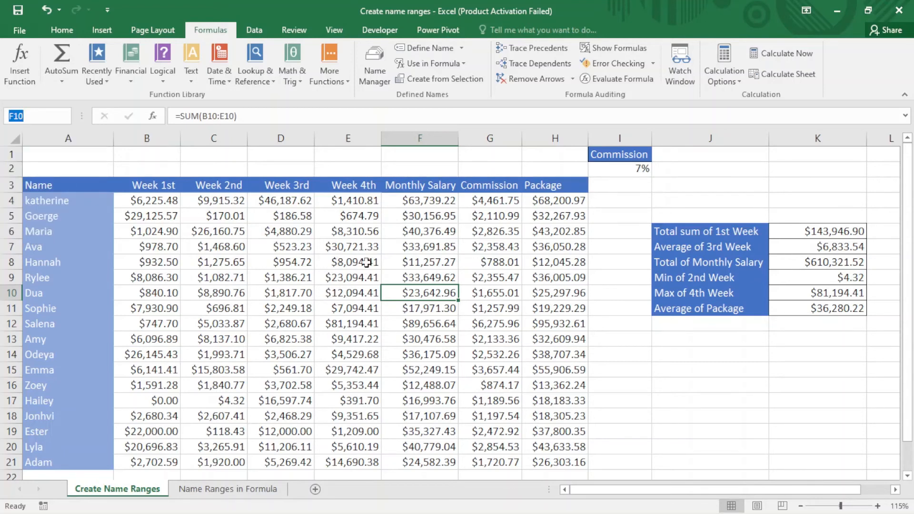
click(367, 262)
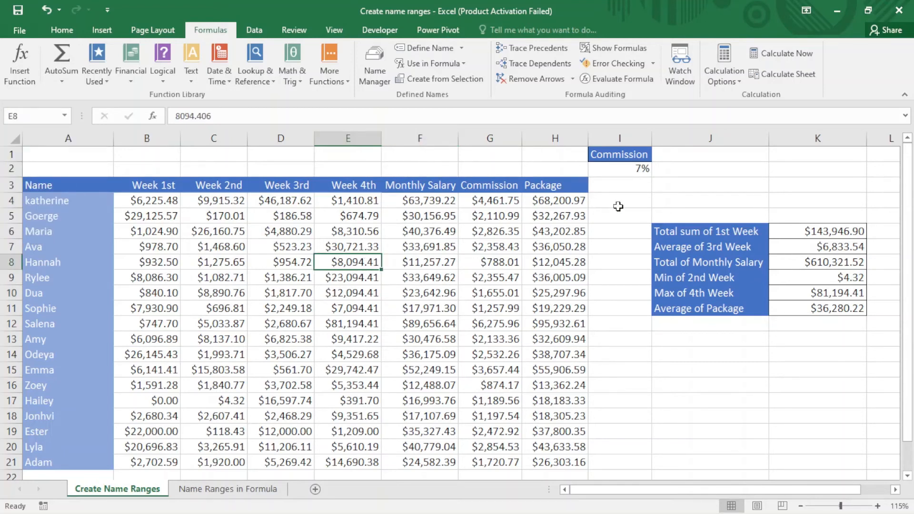
Create names for the summary table J6:K11 from its left column labels and check the list of defined names
drag(670, 232, 805, 303)
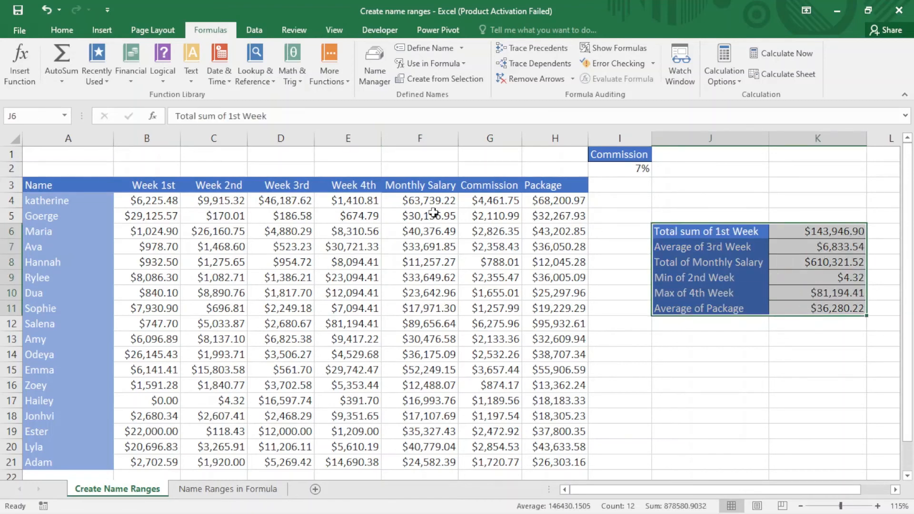
click(441, 79)
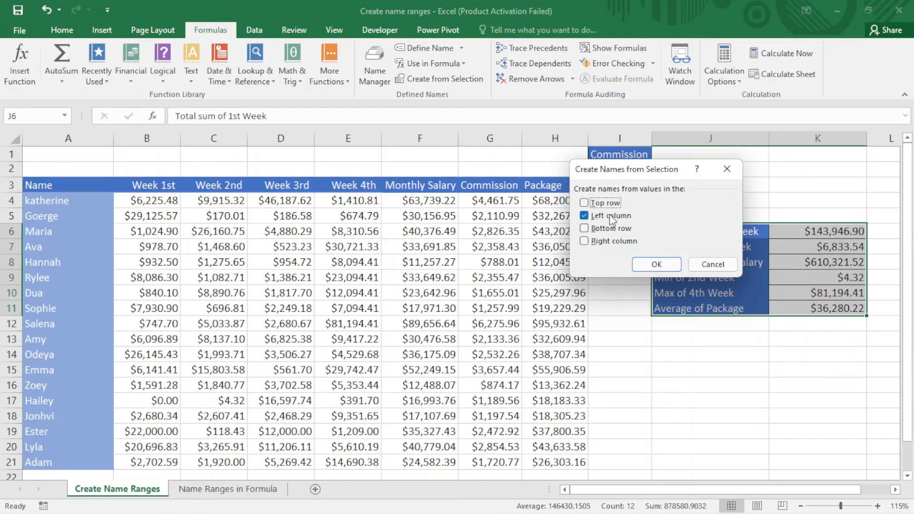
click(656, 263)
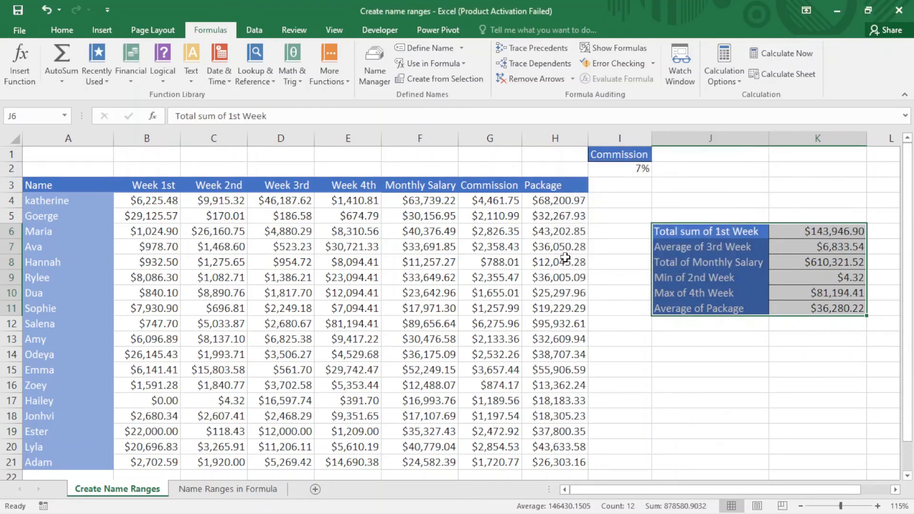
click(64, 116)
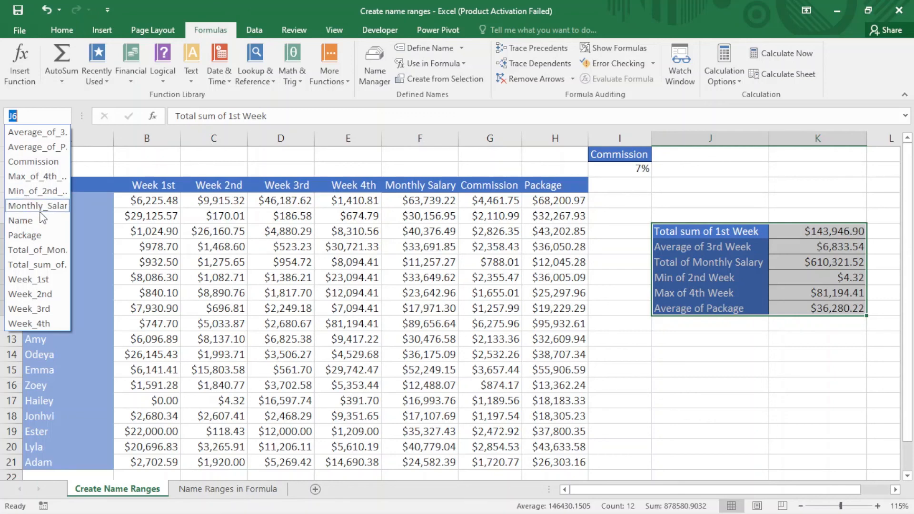
click(316, 267)
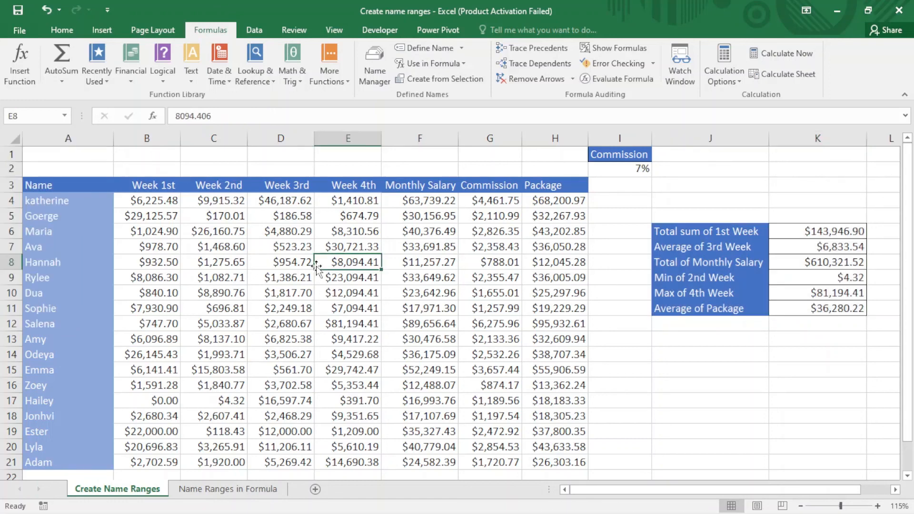